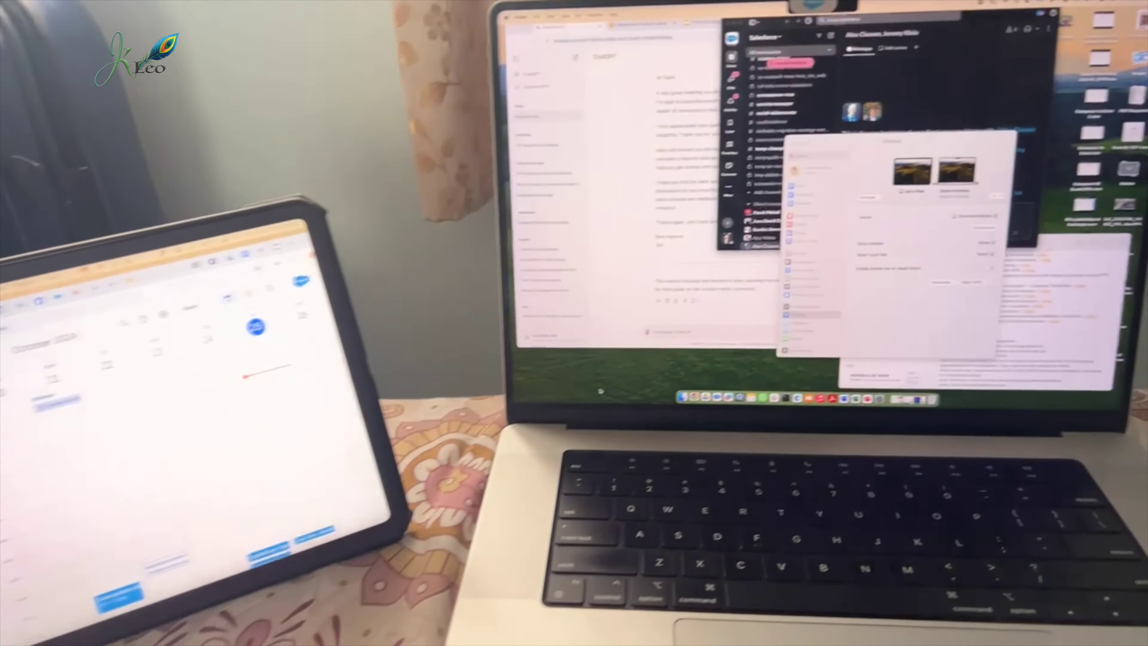
Press F11 to move all windows aside and reveal the desktop on both screens
key("F11")
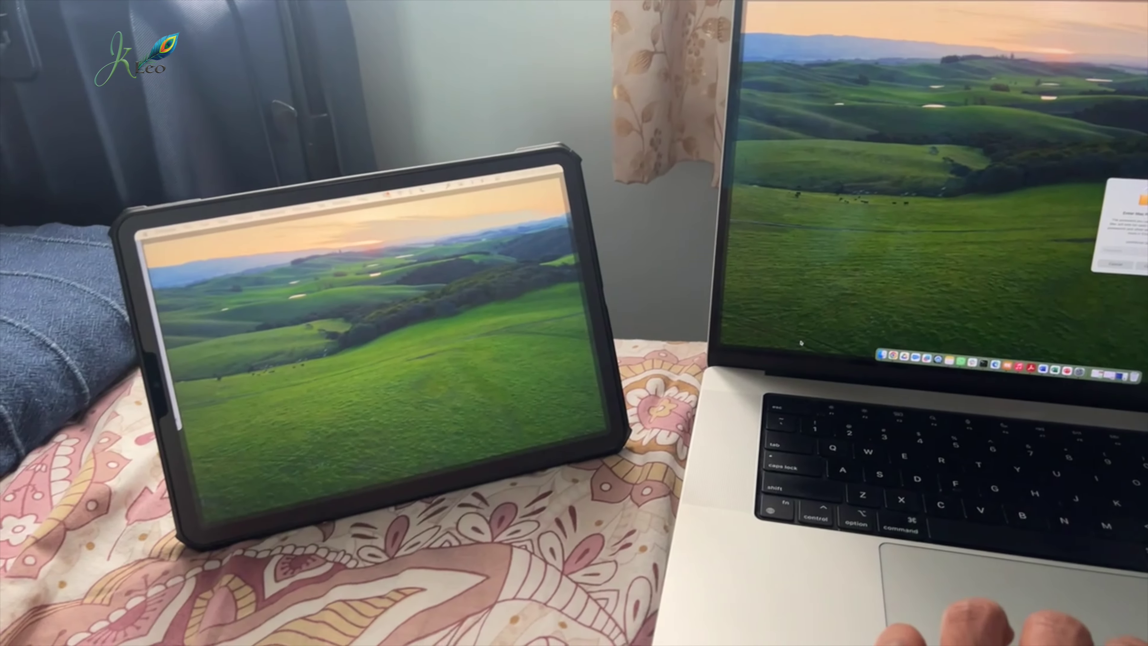
key("F11")
key("F11")
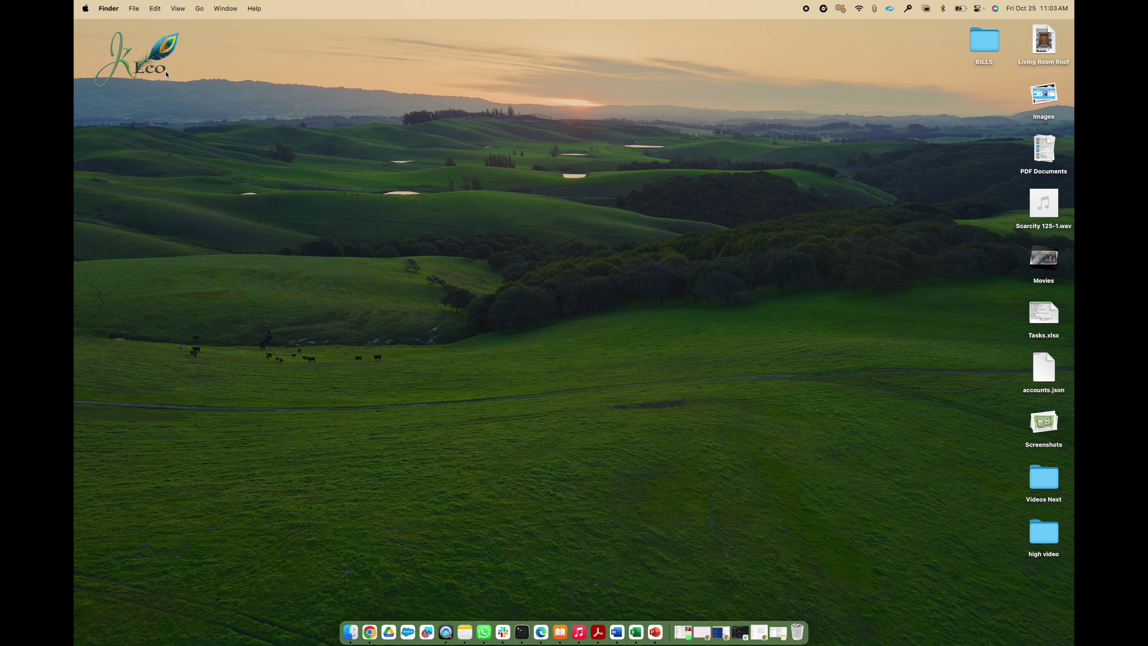
left_click(86, 9)
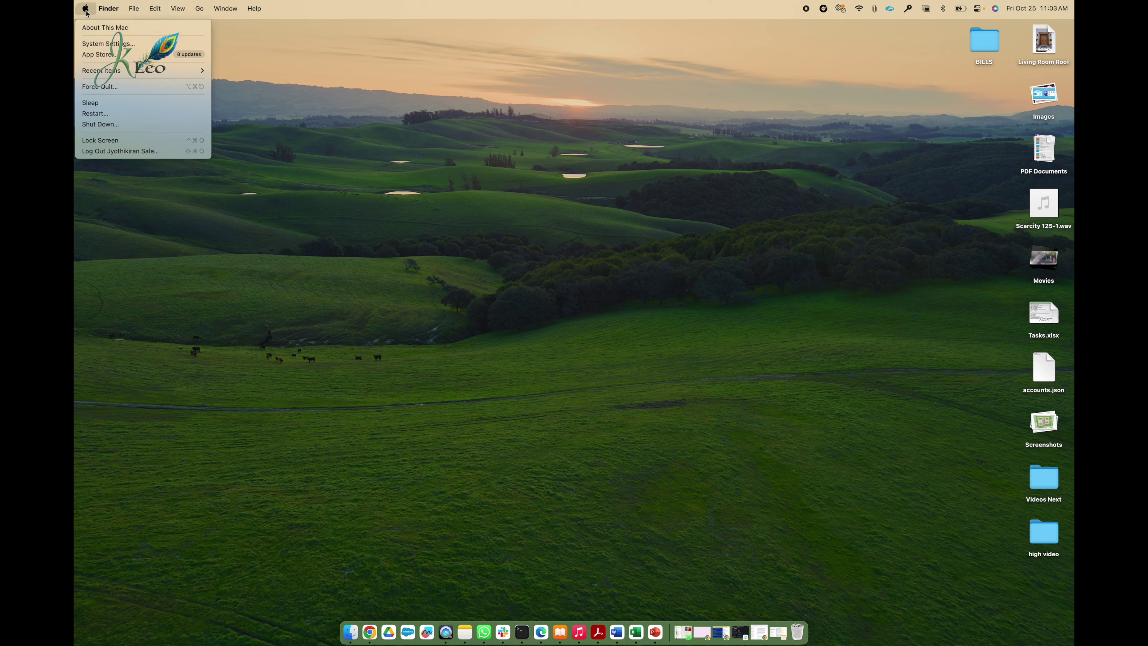
left_click(86, 9)
left_click(85, 9)
left_click(116, 44)
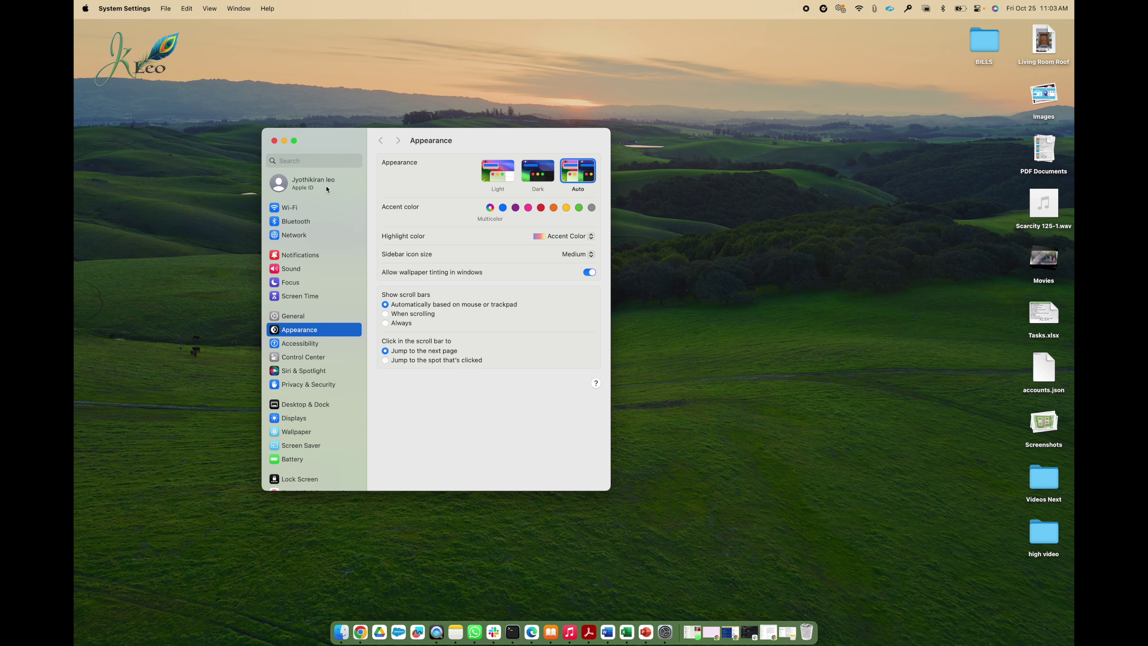
left_click(316, 184)
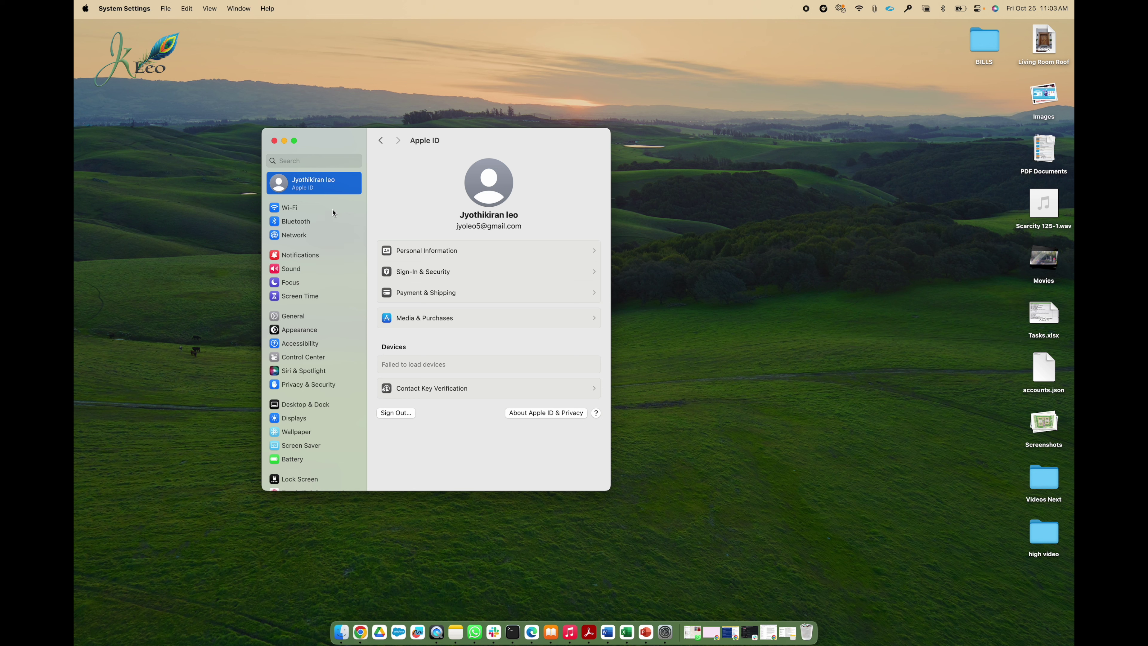
left_click(274, 141)
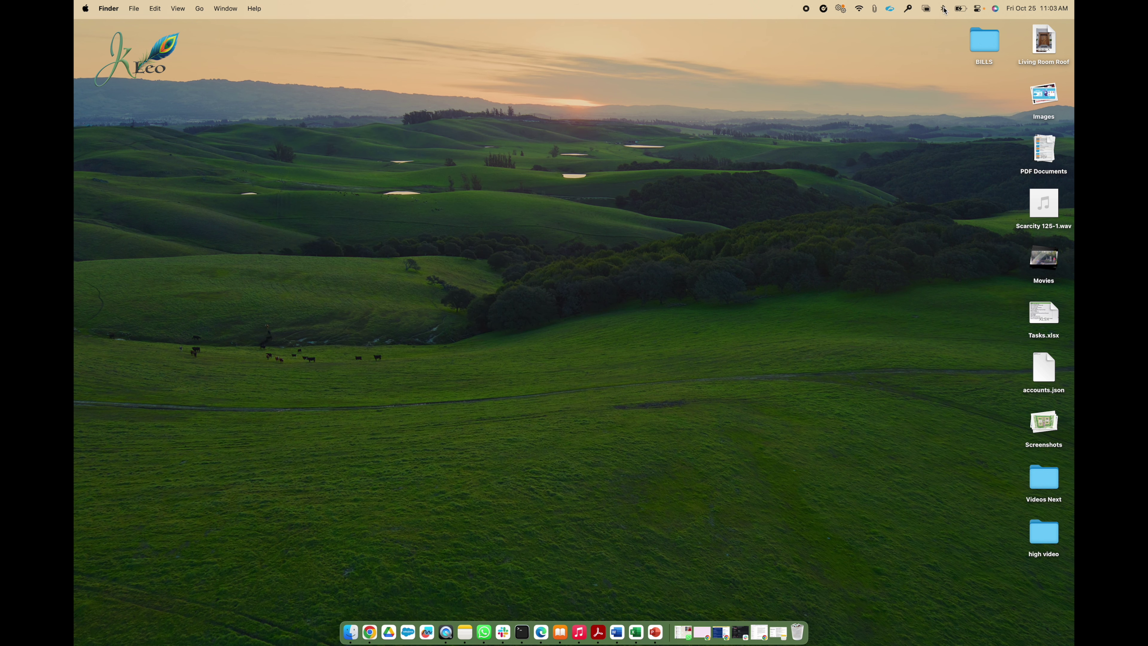
Open Display Settings from Control Center's Screen Mirroring menu
left_click(977, 8)
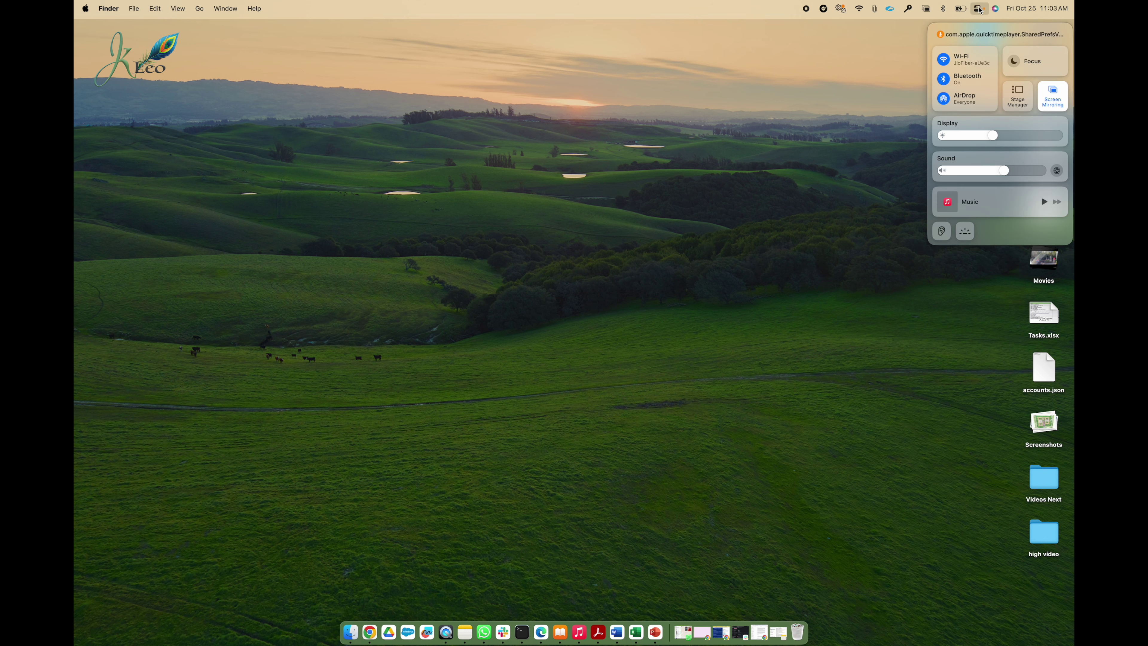
left_click(1051, 99)
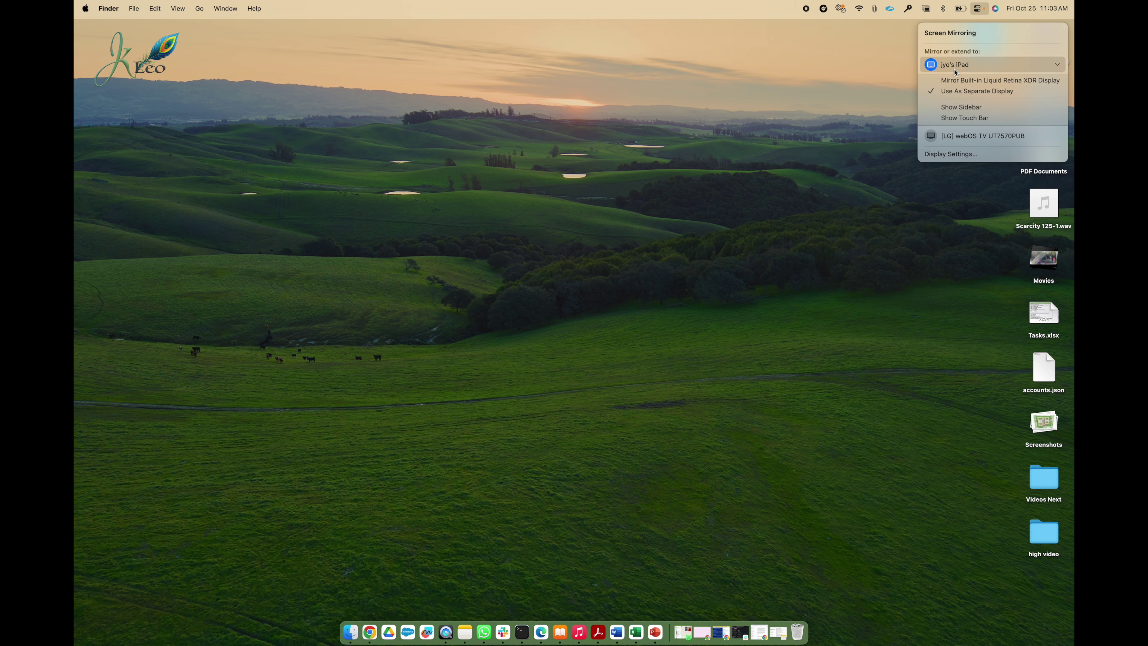
left_click(1058, 66)
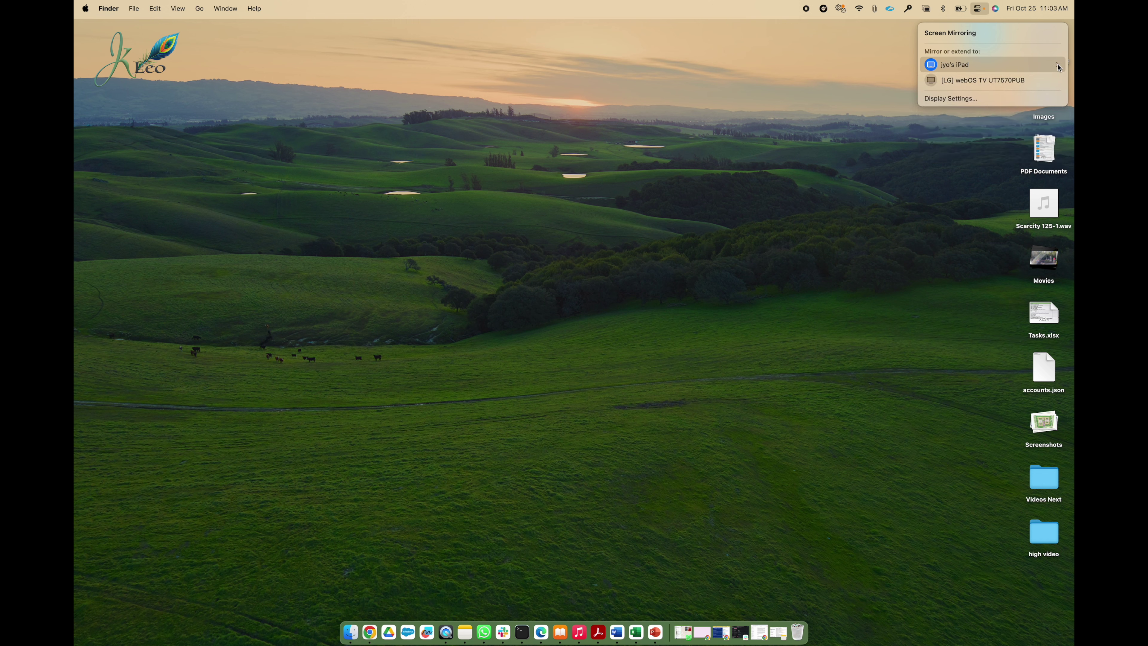
left_click(962, 99)
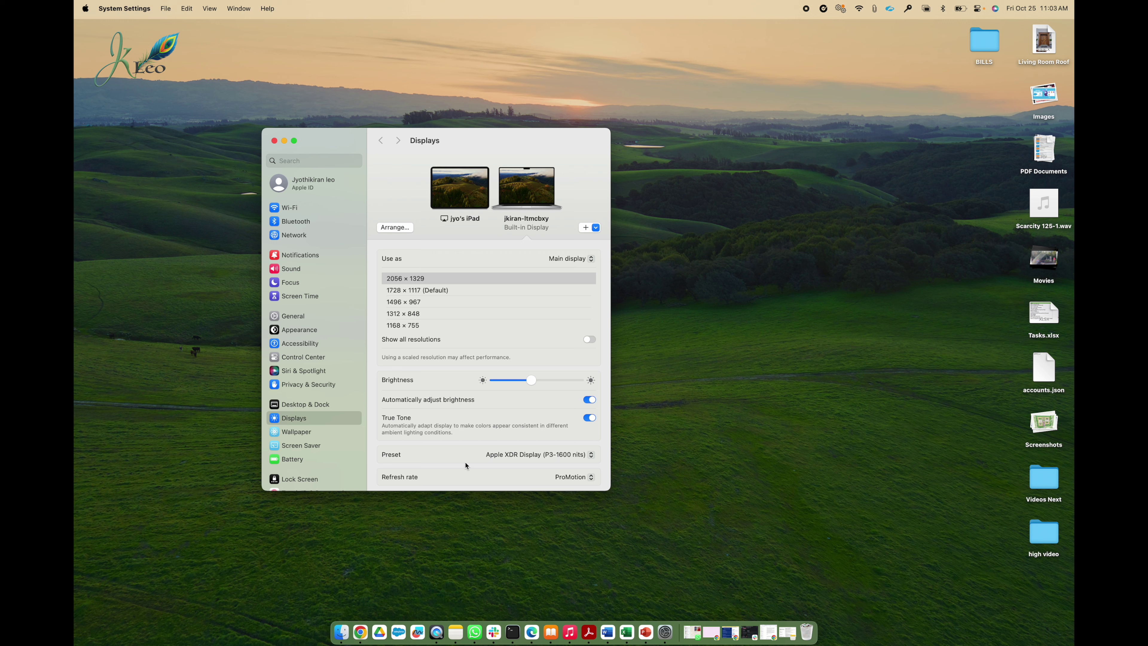
Disconnect the iPad using the chevron menu beside the + button
scroll(466, 466, "down", 2)
scroll(466, 453, "up", 2)
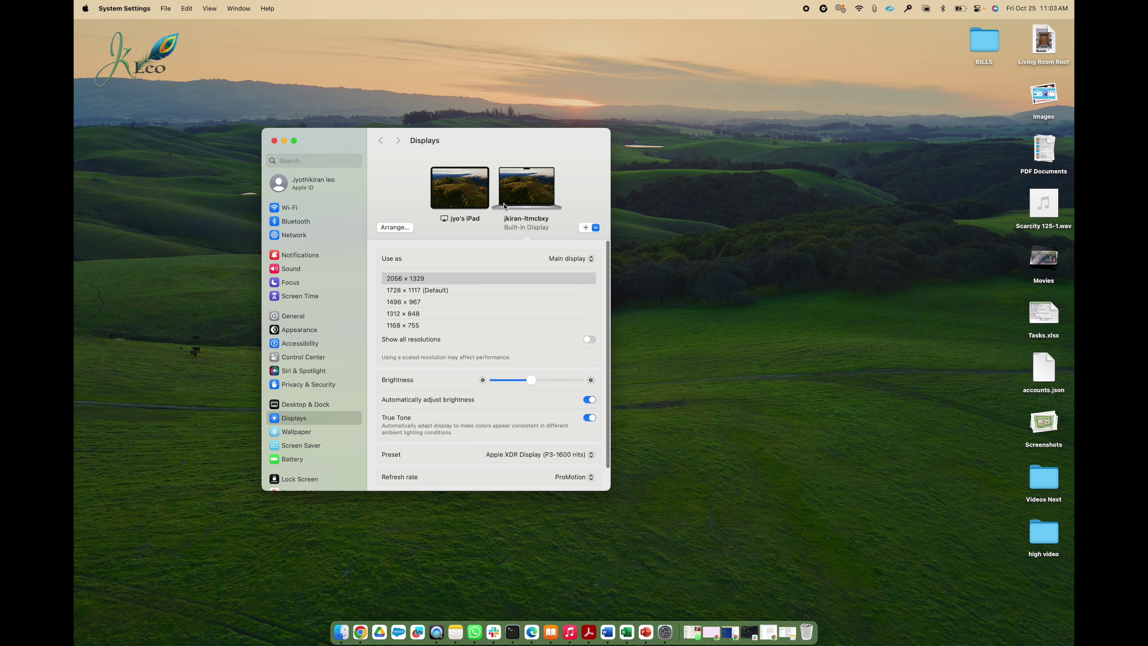
left_click(596, 228)
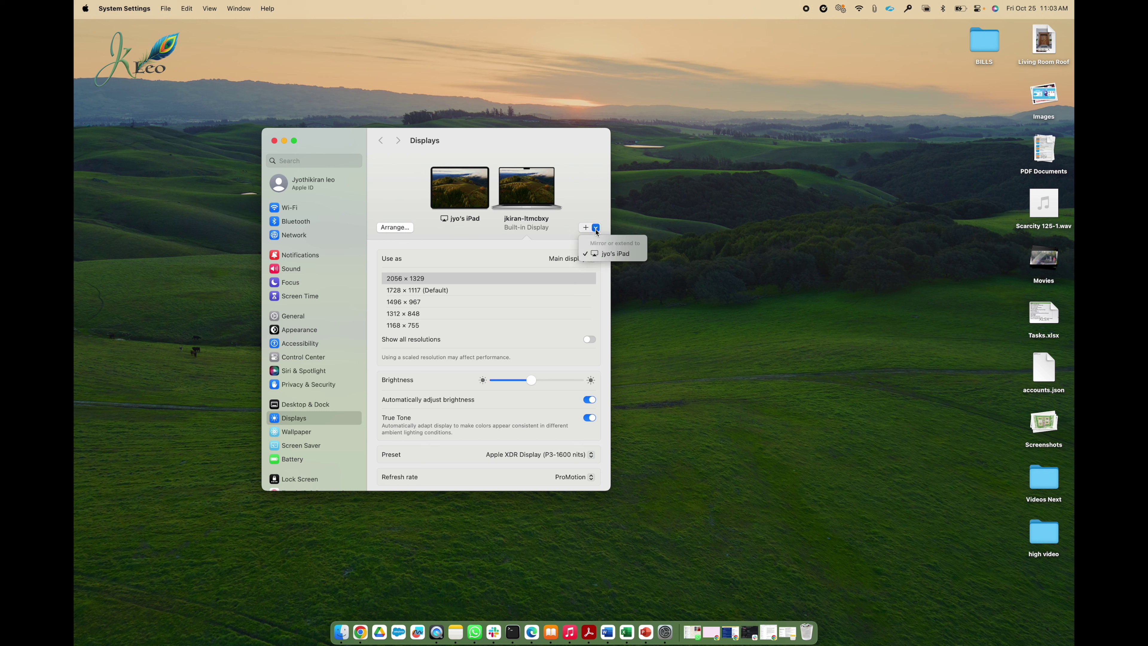
left_click(614, 255)
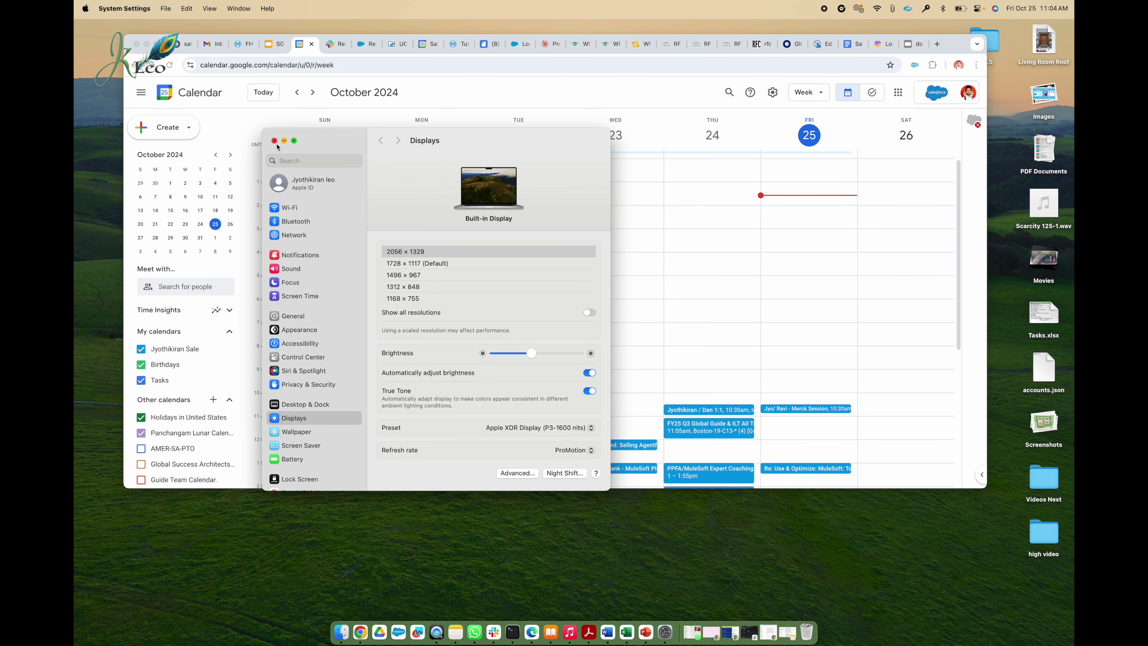
Close the Displays window, then reopen Display Settings from Control Center's Screen Mirroring
left_click(274, 141)
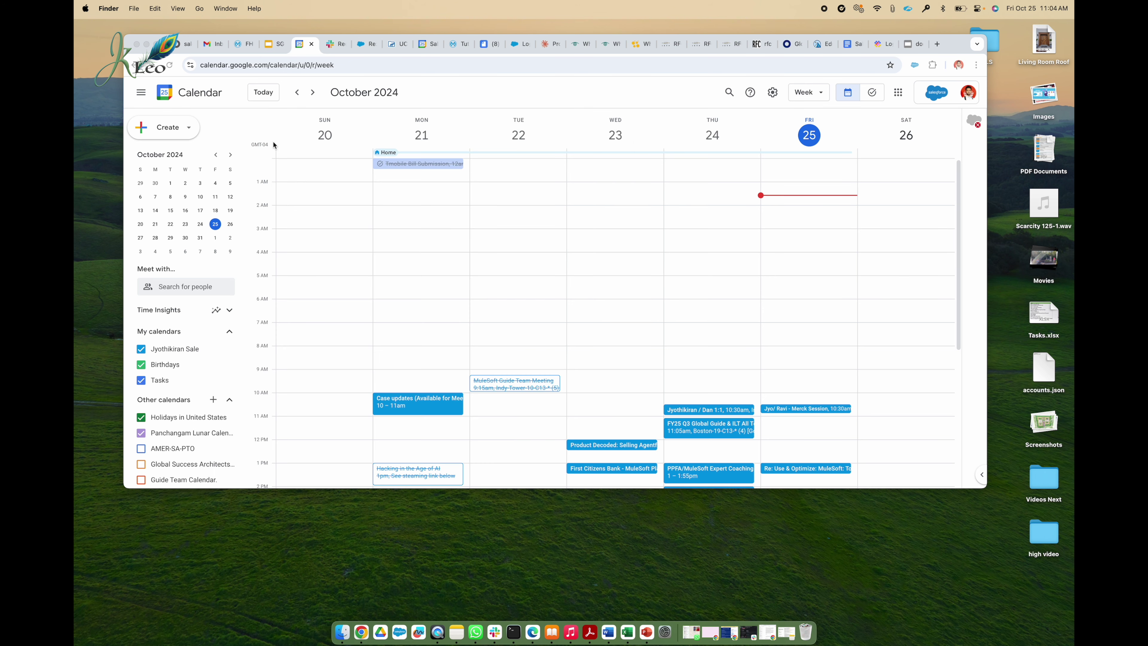
left_click(977, 9)
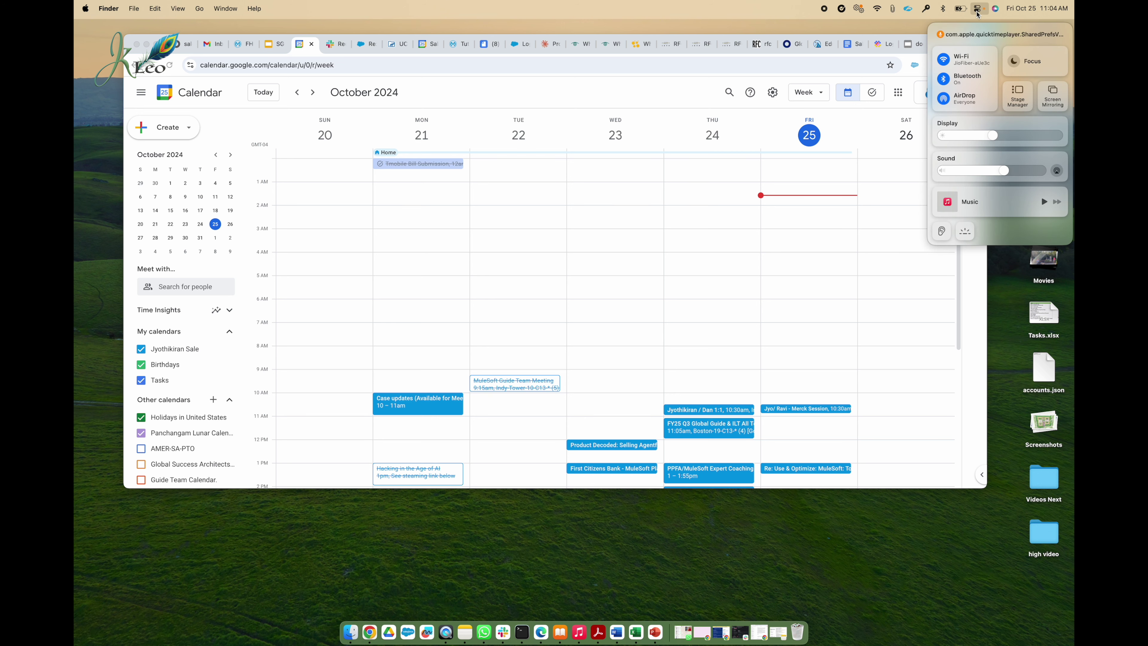
left_click(1054, 105)
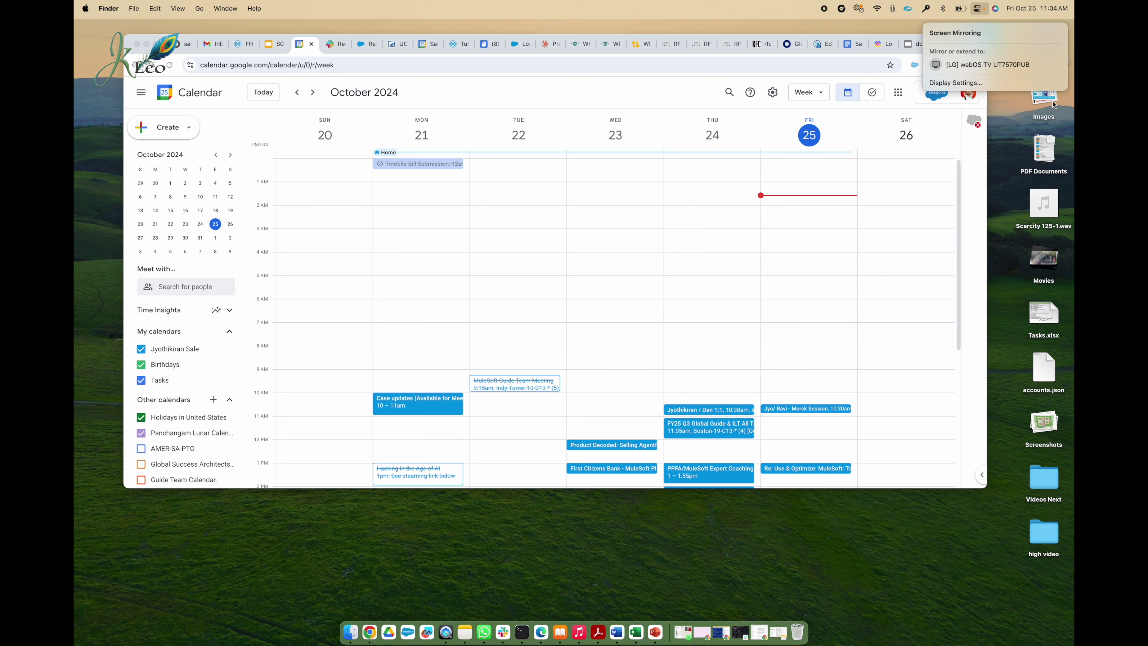
left_click(982, 86)
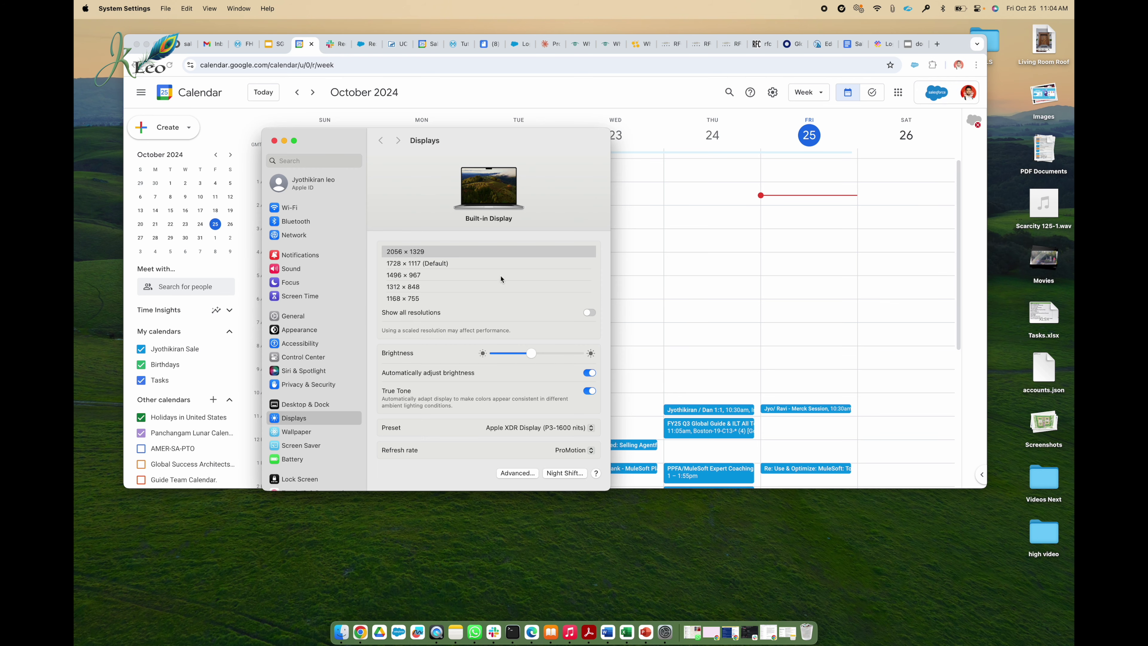
left_click(492, 186)
Open and dismiss the Apple menu, view Apple ID, quit System Settings, and minimize Chrome
left_click(124, 8)
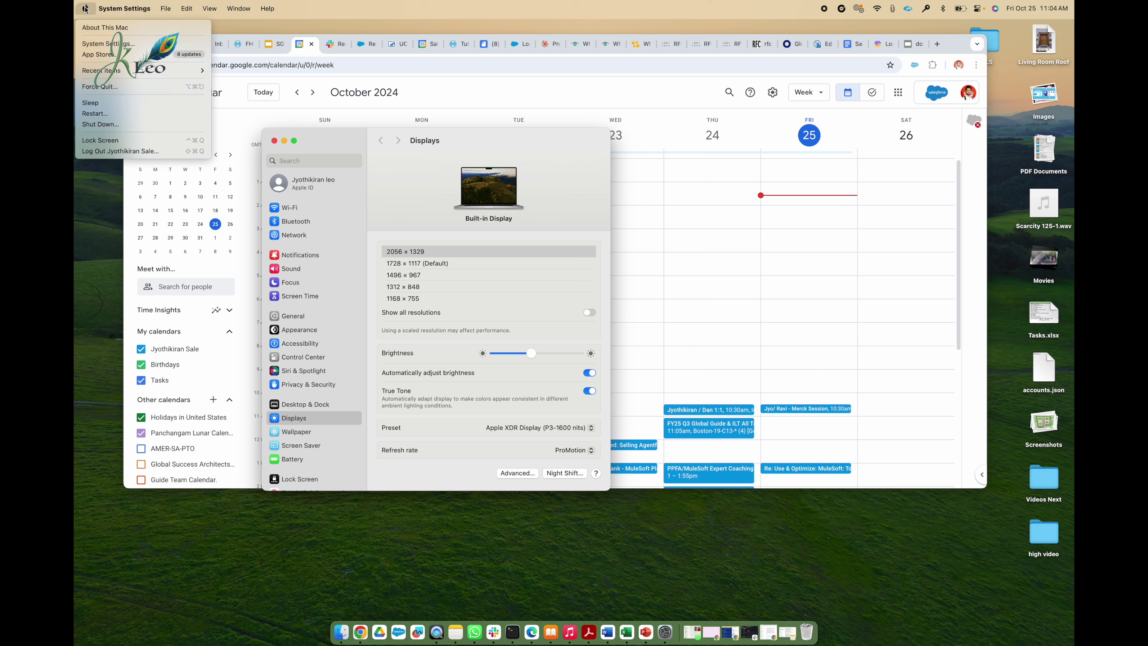
left_click(86, 9)
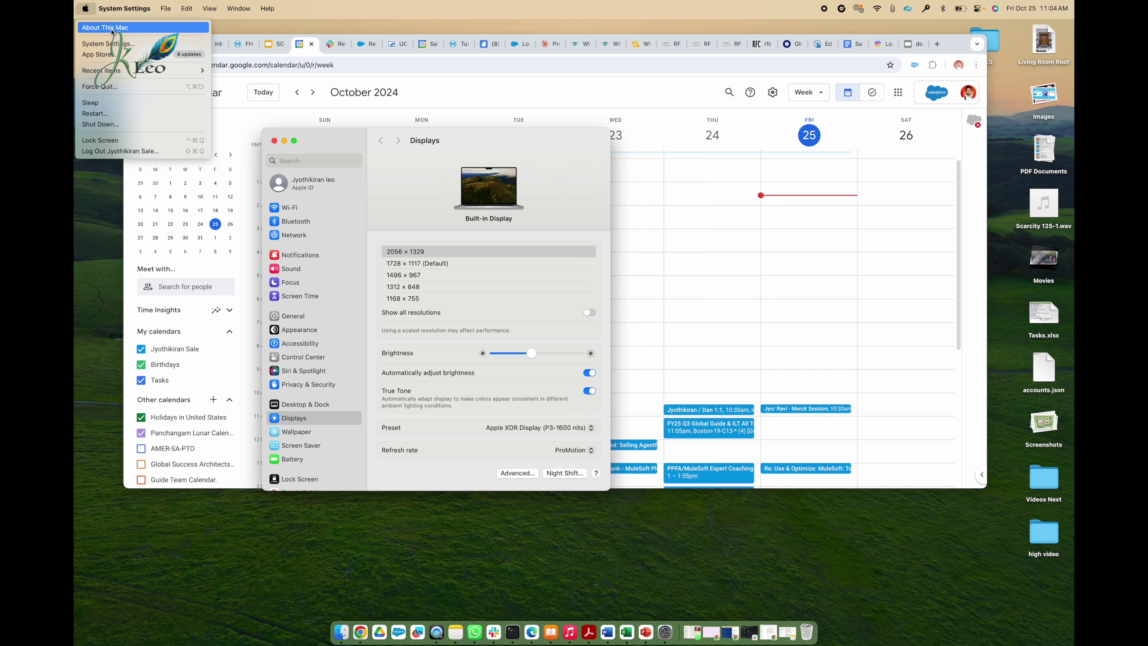
left_click(515, 185)
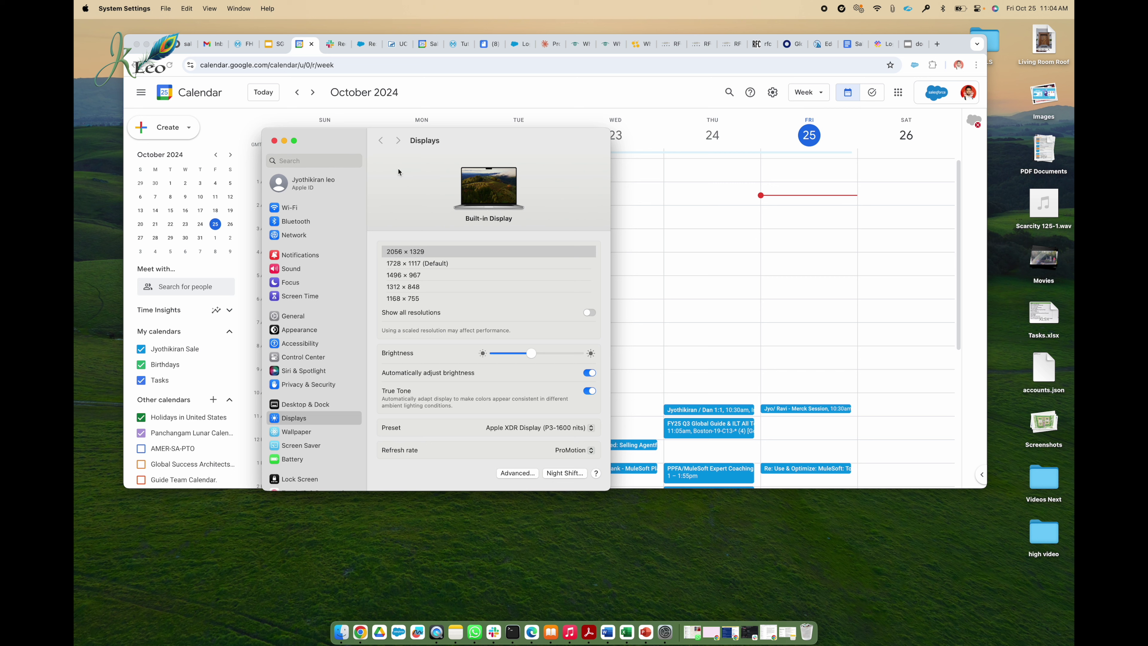
left_click(320, 189)
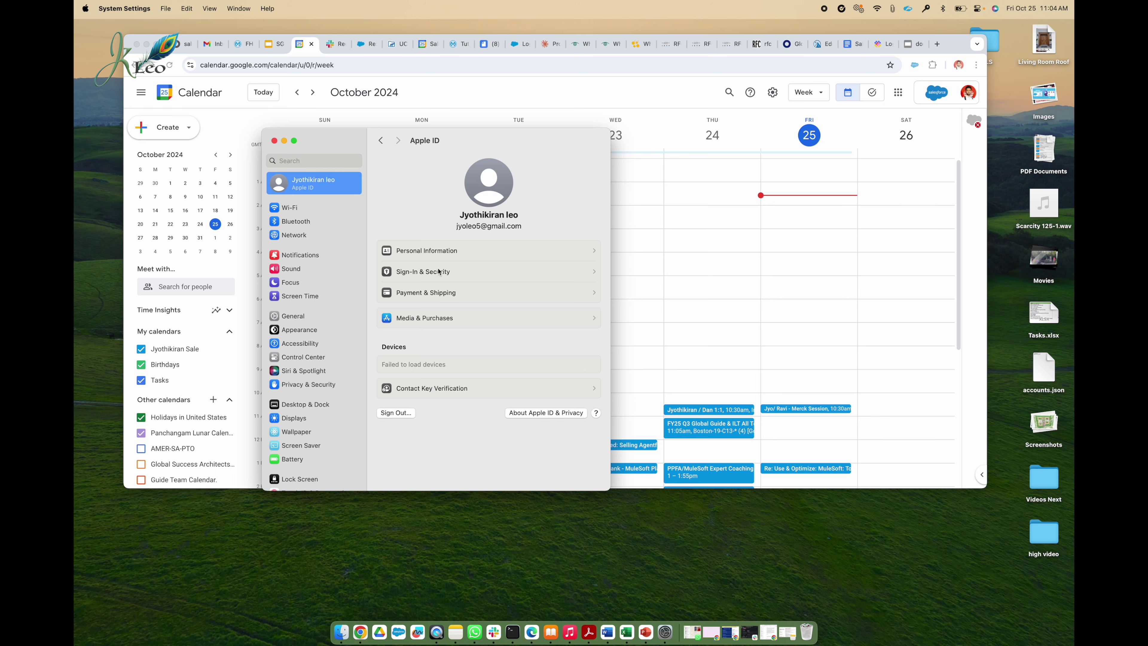
left_click(274, 141)
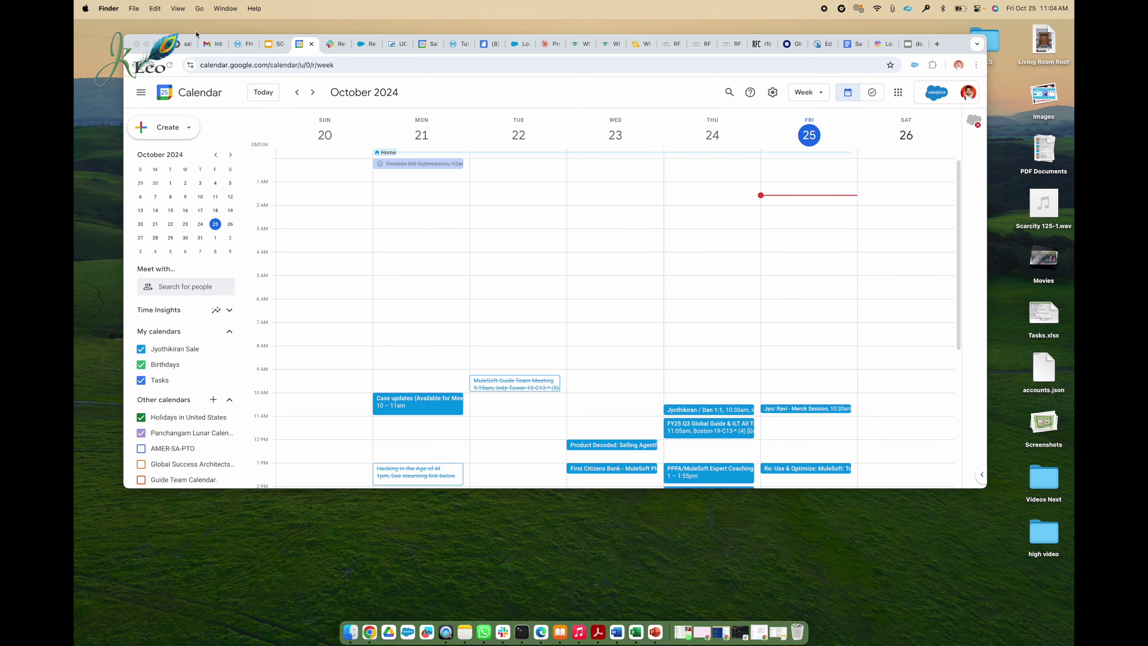
left_click(147, 44)
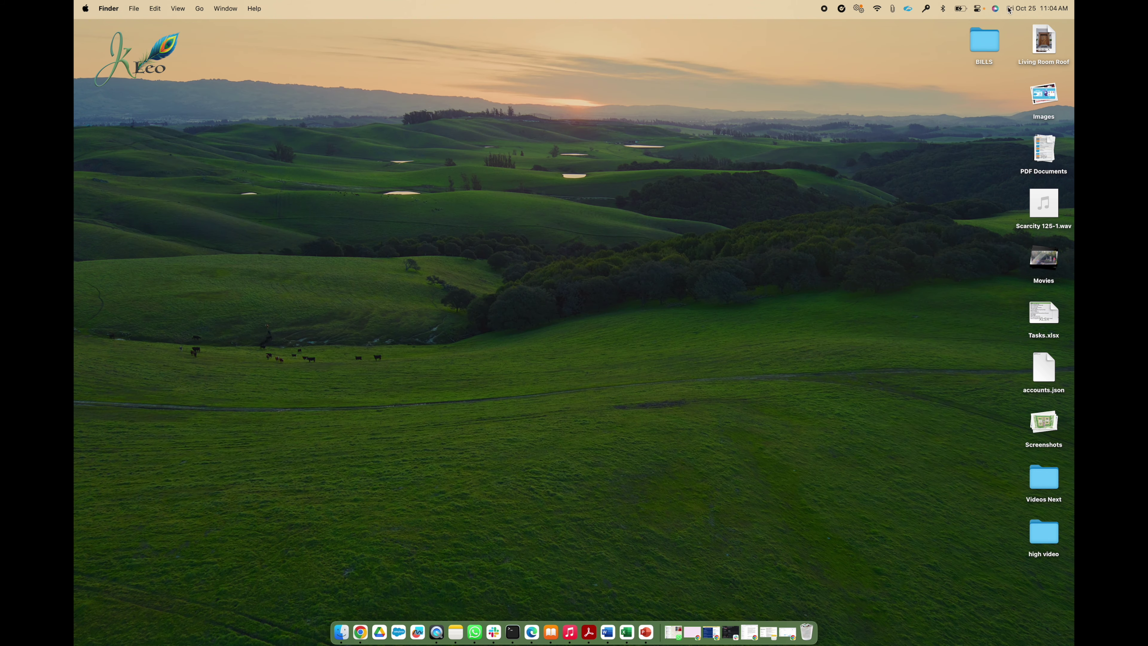
Reopen Display Settings from Control Center's Screen Mirroring, with Displays selected in the sidebar
left_click(960, 8)
left_click(977, 8)
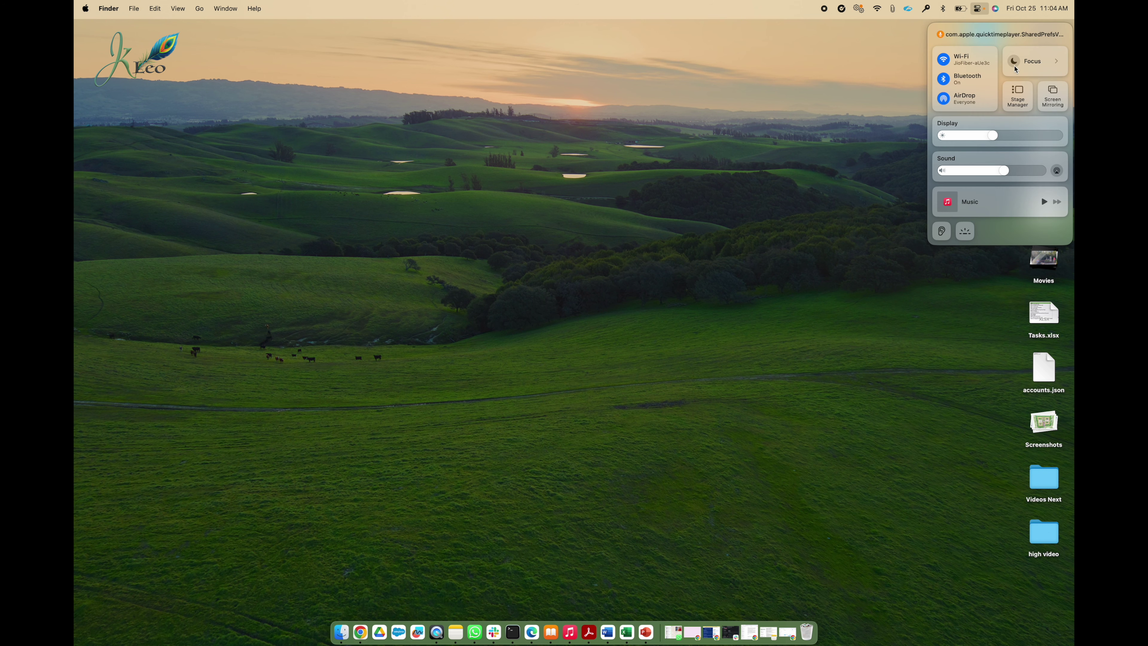
left_click(1052, 106)
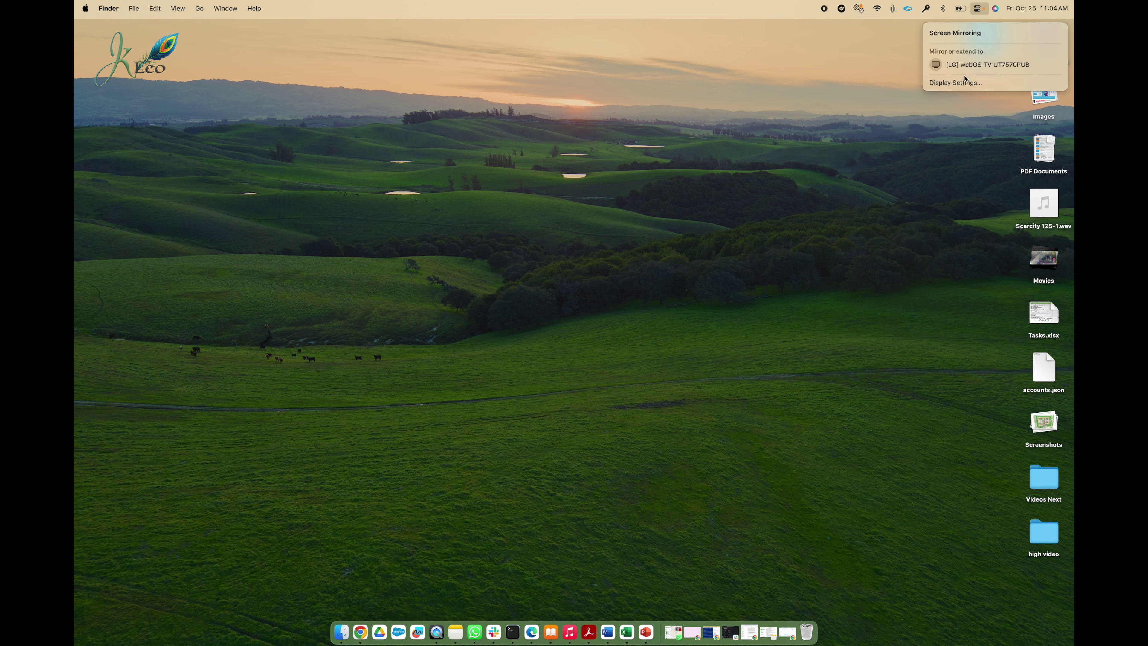
left_click(956, 84)
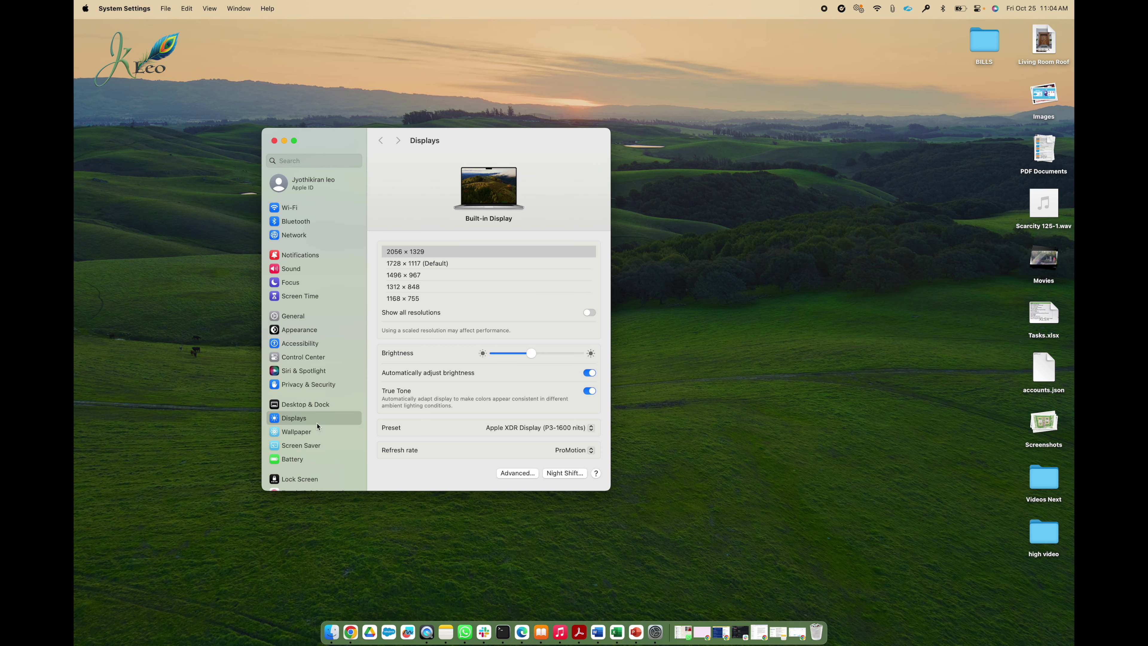
left_click(316, 404)
left_click(317, 417)
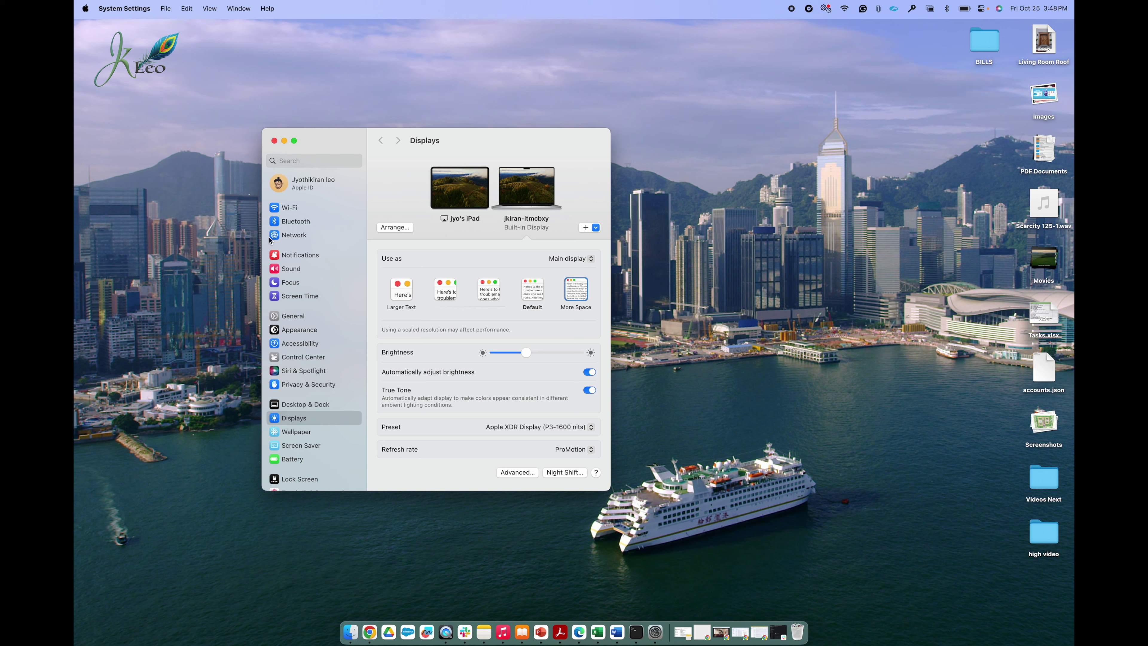
left_click(596, 228)
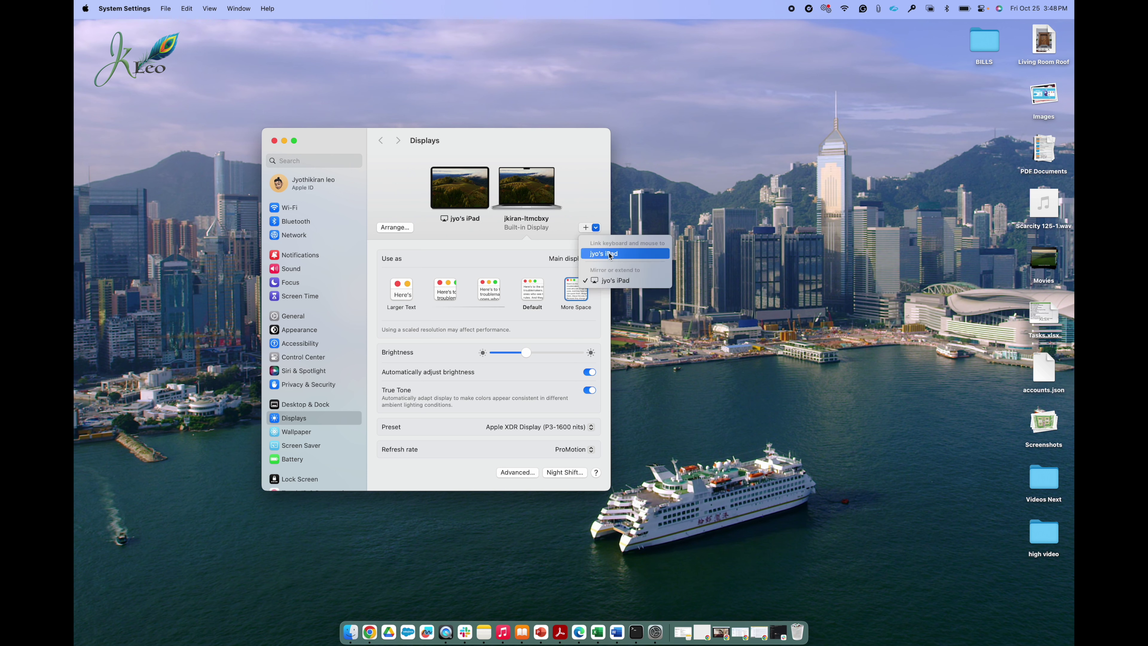
left_click(425, 464)
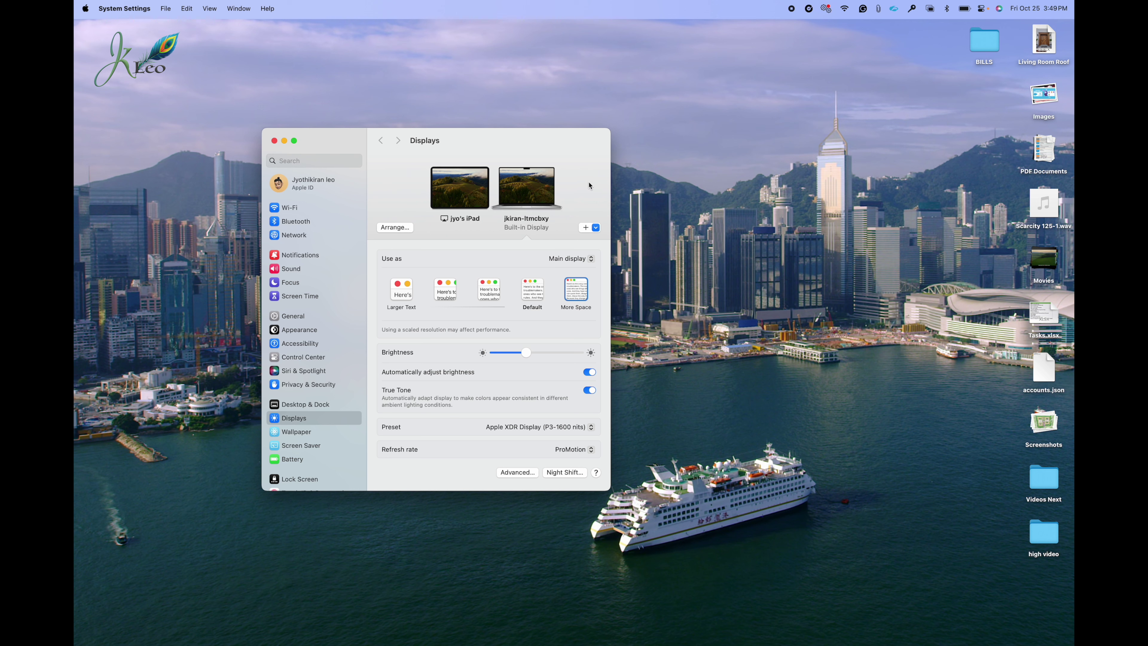
Switch the iPad to Use As Separate Display from Control Center's Screen Mirroring
left_click(597, 228)
left_click(597, 228)
left_click(982, 8)
left_click(1057, 110)
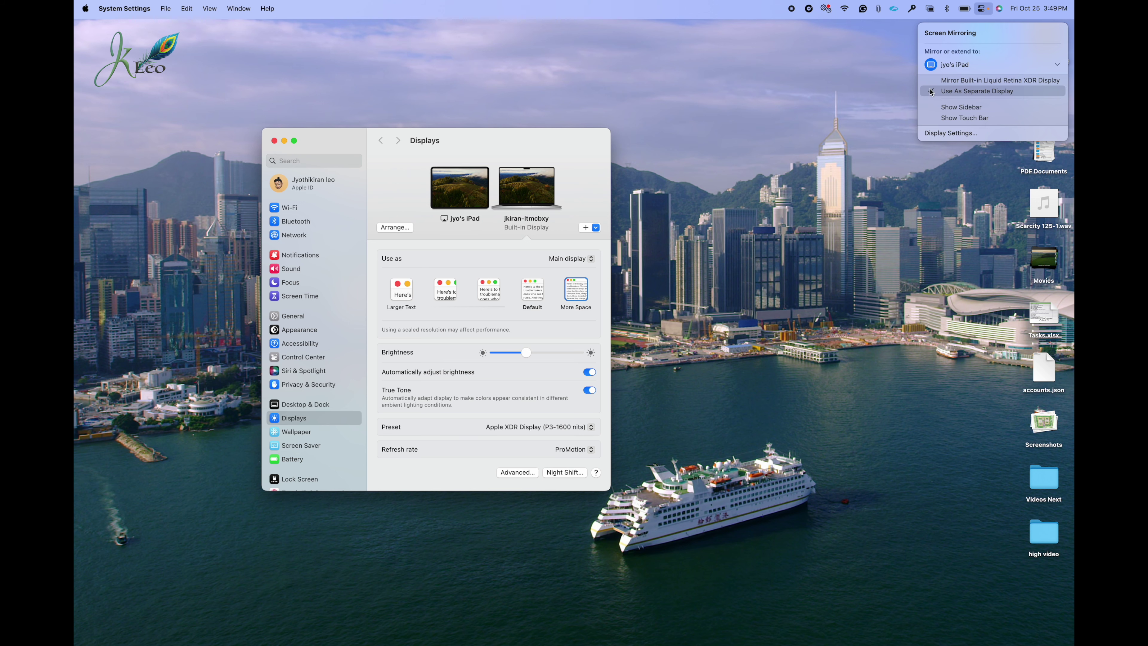
left_click(955, 81)
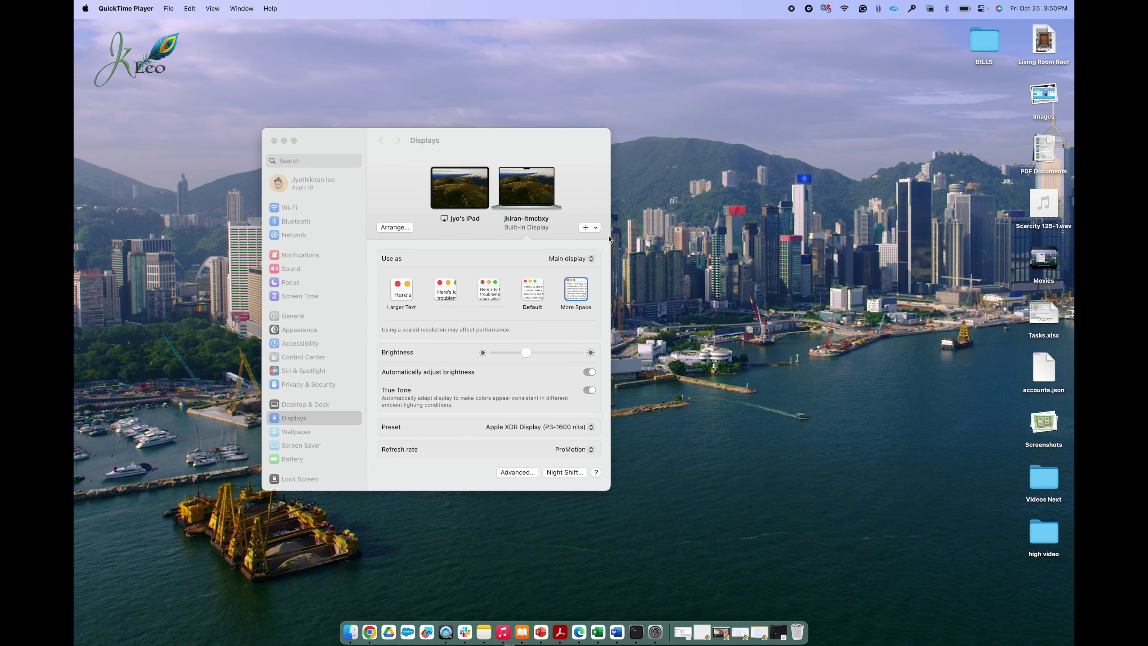
Drag the iPad beside the main display in Arrange, confirm with Done, and close Settings
left_click(407, 228)
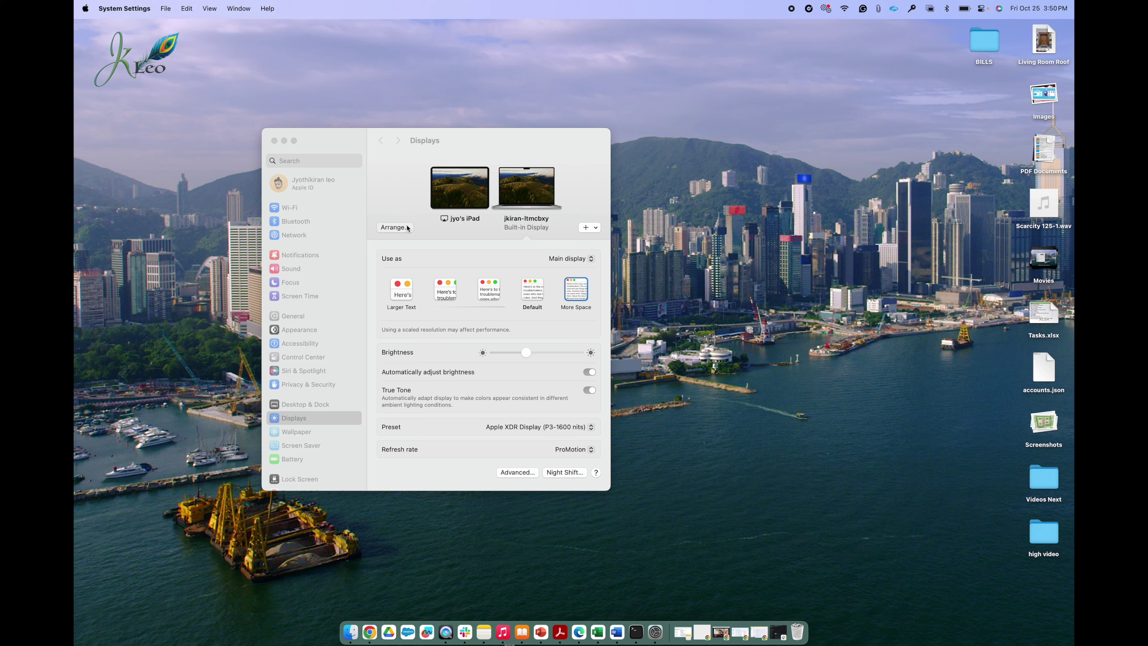
mouse_move(410, 297)
left_mouse_down()
mouse_move(409, 312)
mouse_move(409, 296)
mouse_move(549, 312)
mouse_move(549, 280)
mouse_move(415, 278)
mouse_move(414, 313)
left_mouse_up()
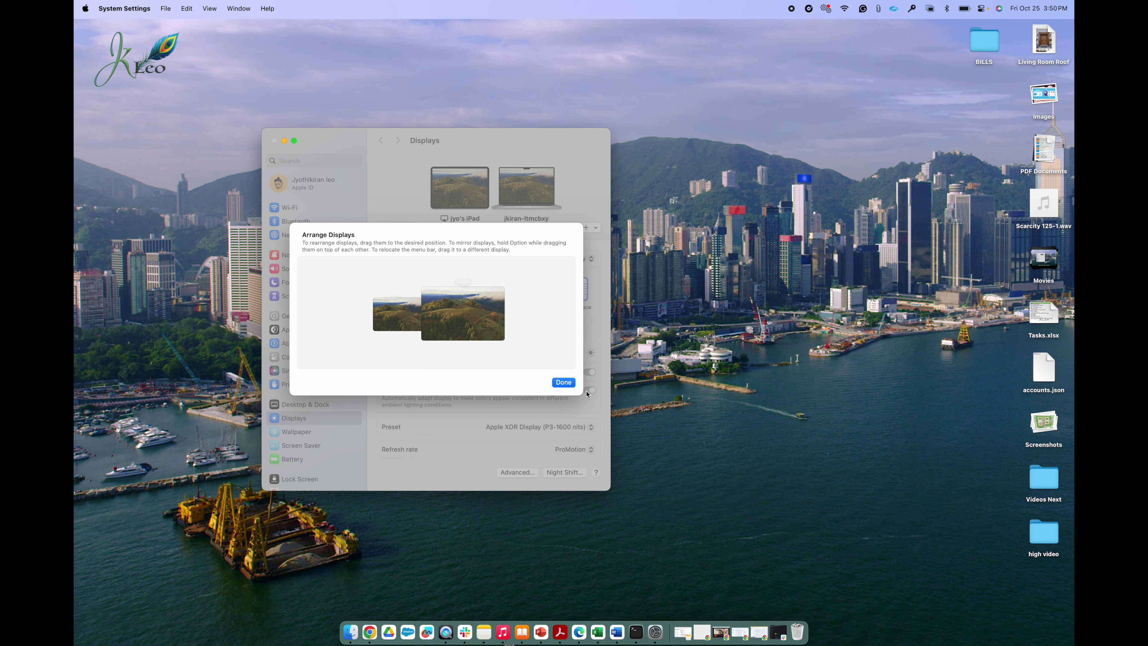
left_click(563, 383)
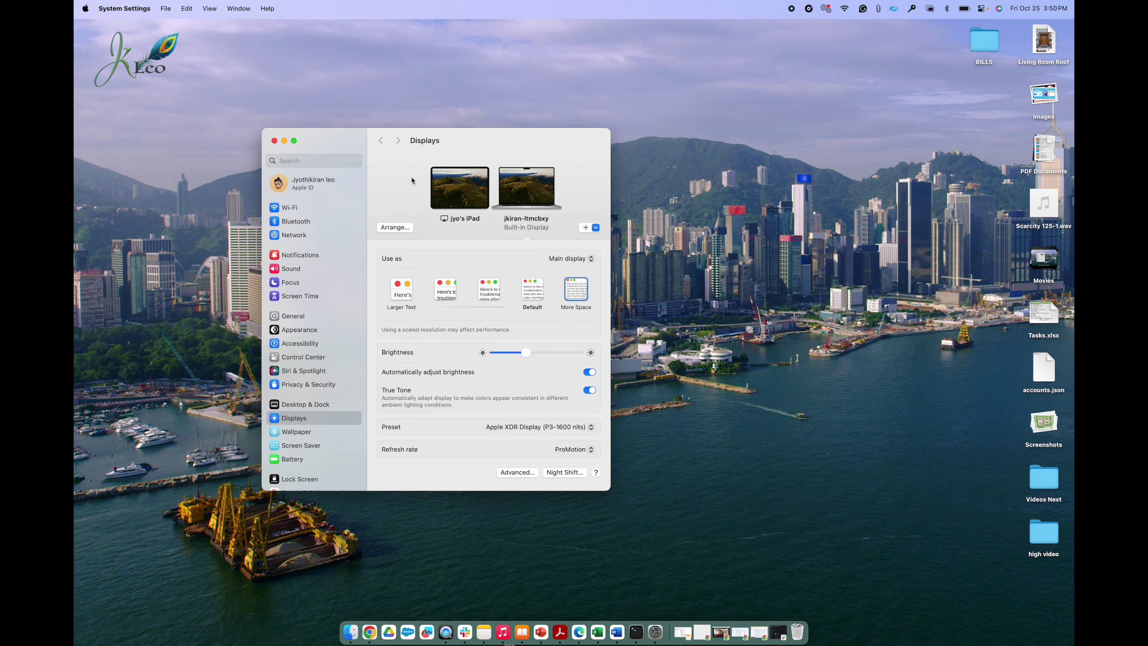
left_click(275, 141)
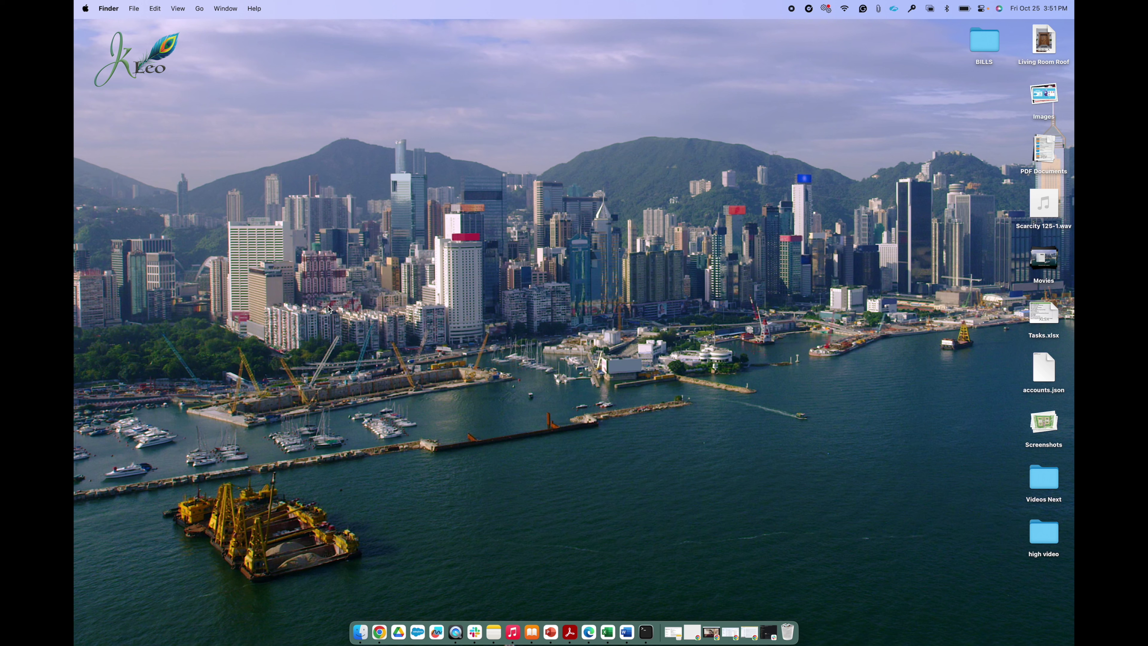
Open Mission Control with Control-Up Arrow to view all open windows
key("ctrl+Up")
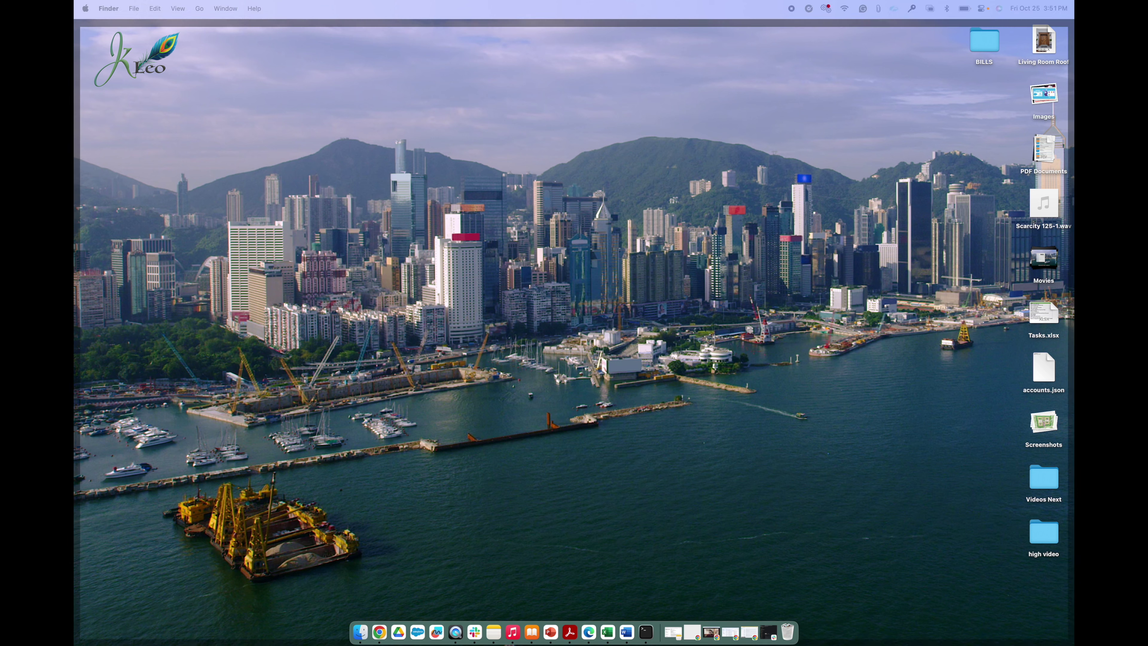